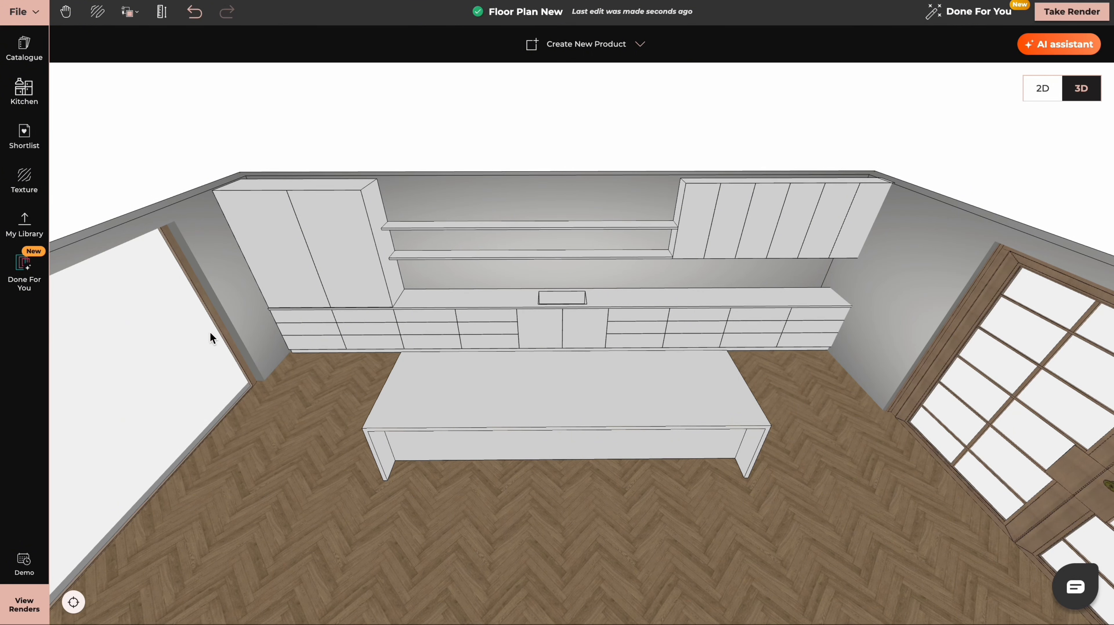
# Upload the breccia marble image as a new texture named breccia.
pyautogui.click(27, 189)
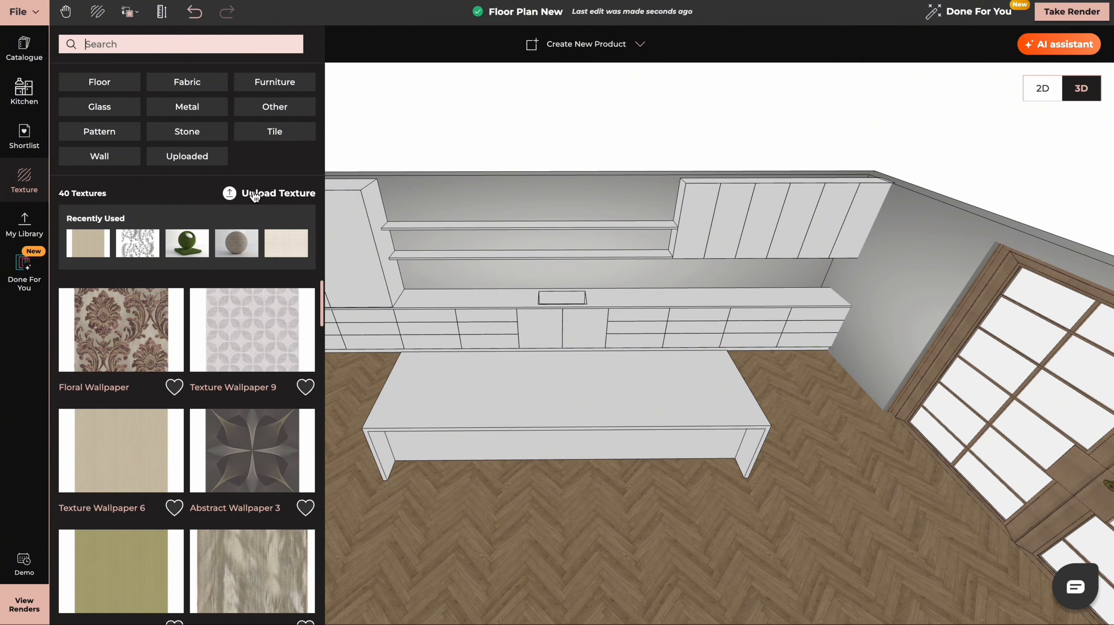
pyautogui.click(229, 197)
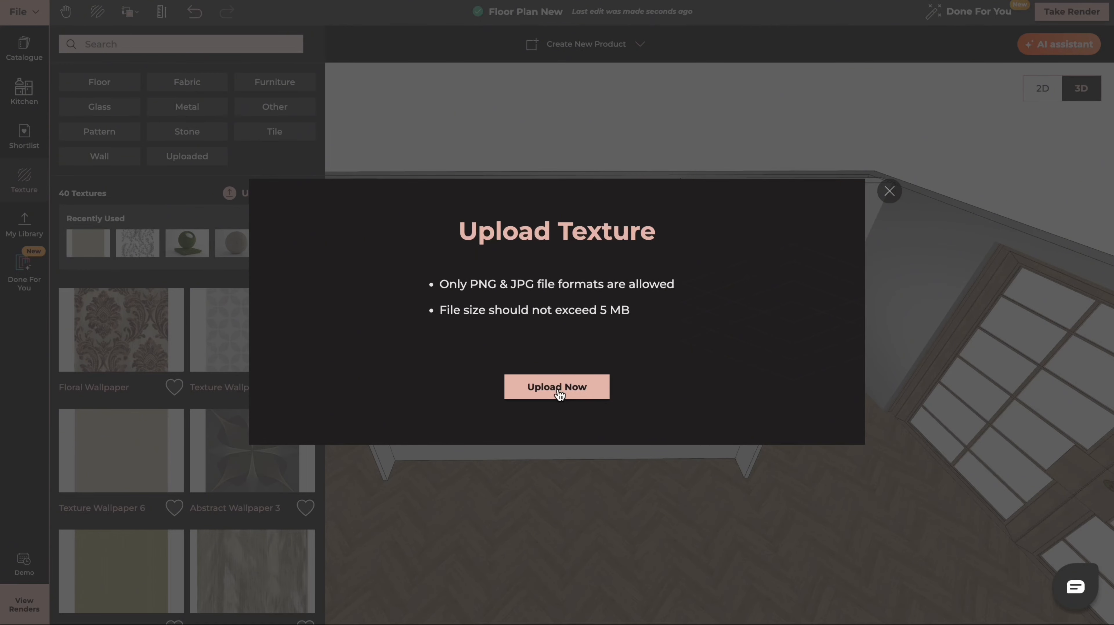
pyautogui.click(556, 387)
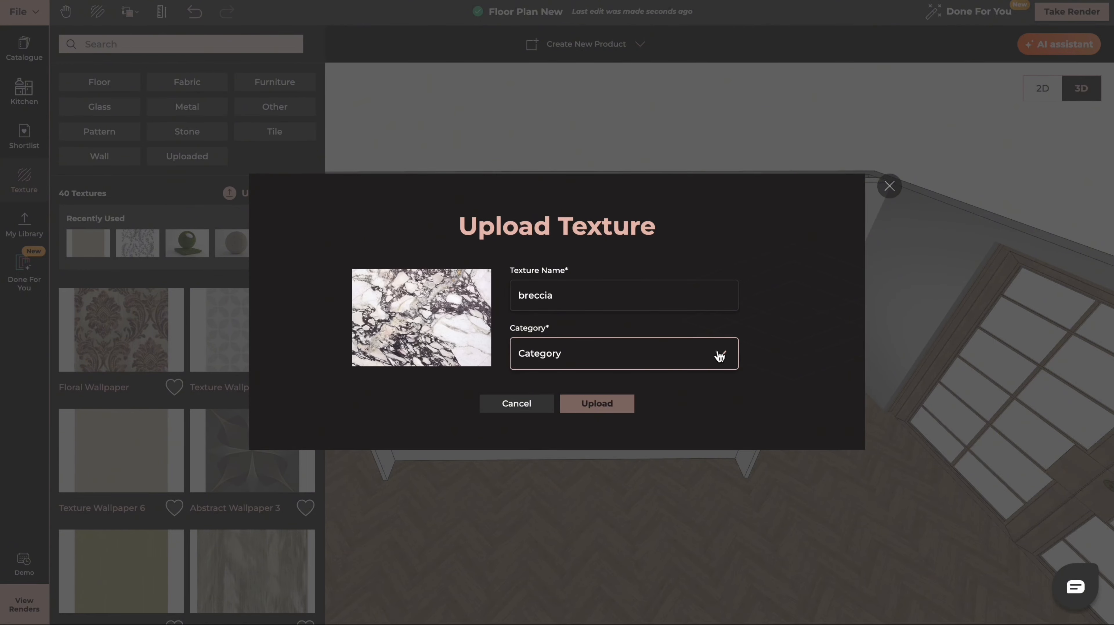
pyautogui.click(718, 352)
pyautogui.scroll(-3, 612, 455)
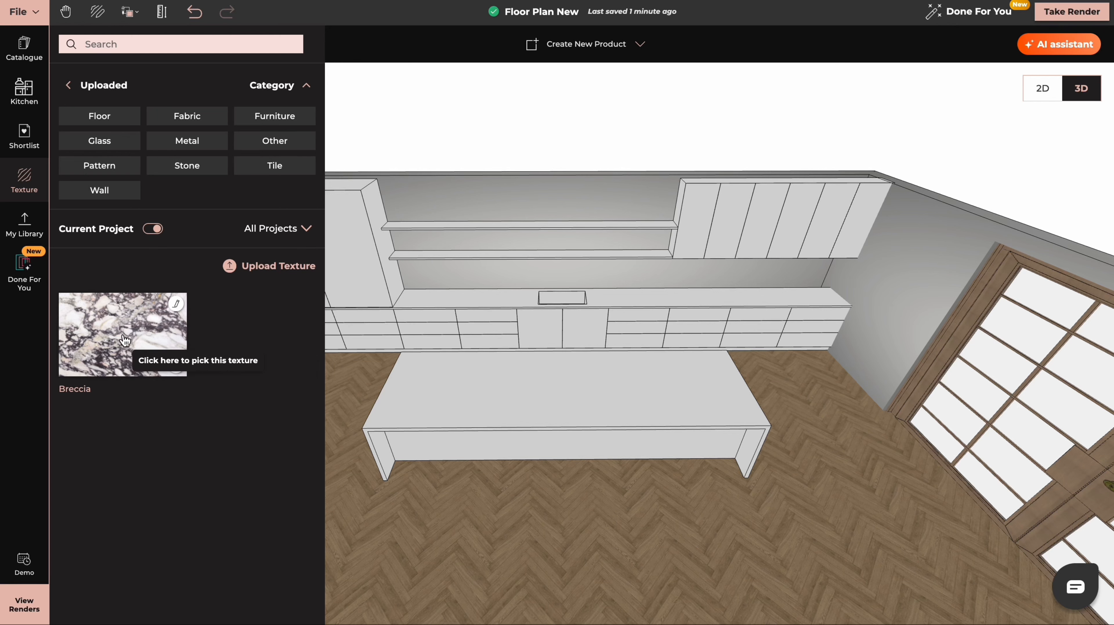
# Apply the uploaded Breccia texture to the kitchen island's top surface.
pyautogui.click(125, 340)
pyautogui.click(531, 387)
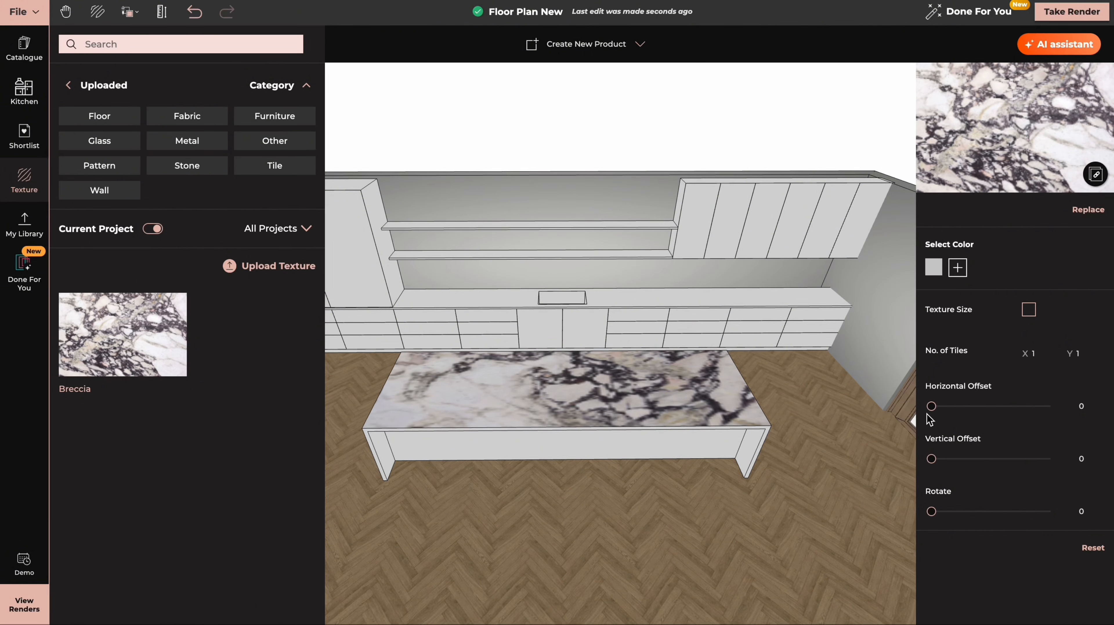
pyautogui.moveTo(932, 406); pyautogui.dragTo(930, 406)
pyautogui.moveTo(931, 458)
pyautogui.mouseDown()
pyautogui.moveTo(960, 458)
pyautogui.moveTo(932, 459)
pyautogui.mouseUp()
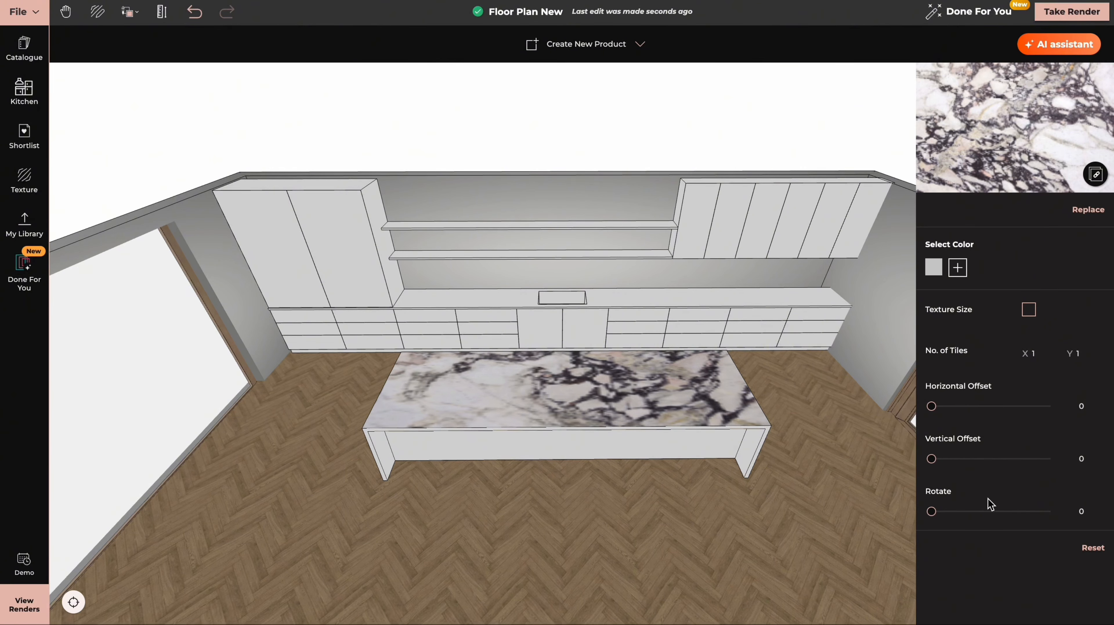
# Try rotating the island top's Breccia texture by 90 degrees.
pyautogui.click(1089, 511)
pyautogui.write('90')
pyautogui.press('Return')
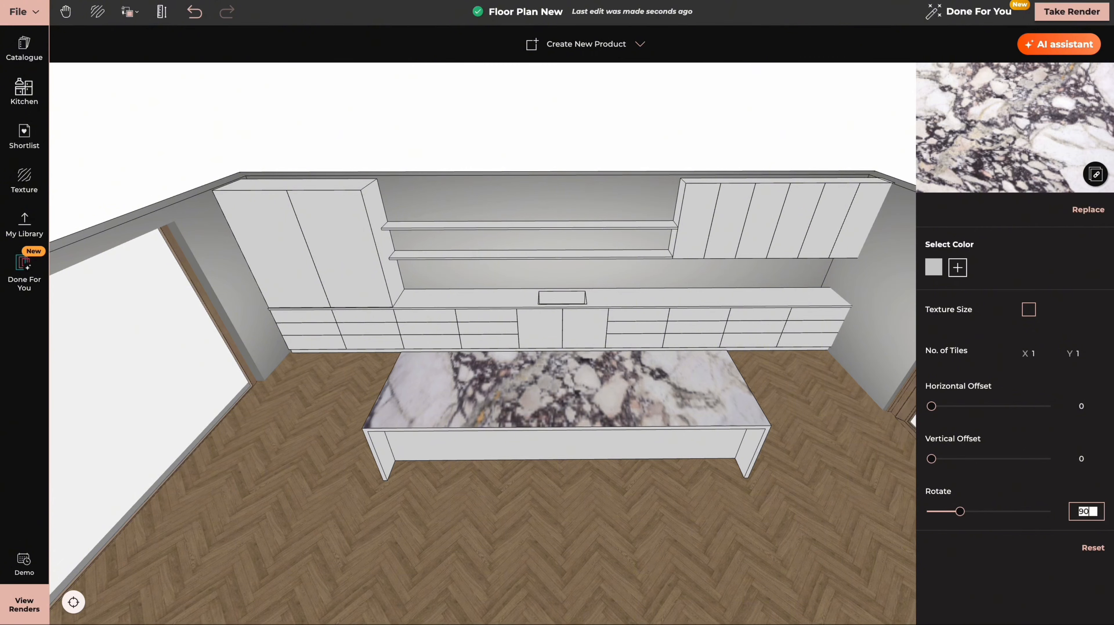
# Set the horizontal offset of the island top's Breccia texture to 17.
pyautogui.moveTo(931, 406); pyautogui.dragTo(951, 406)
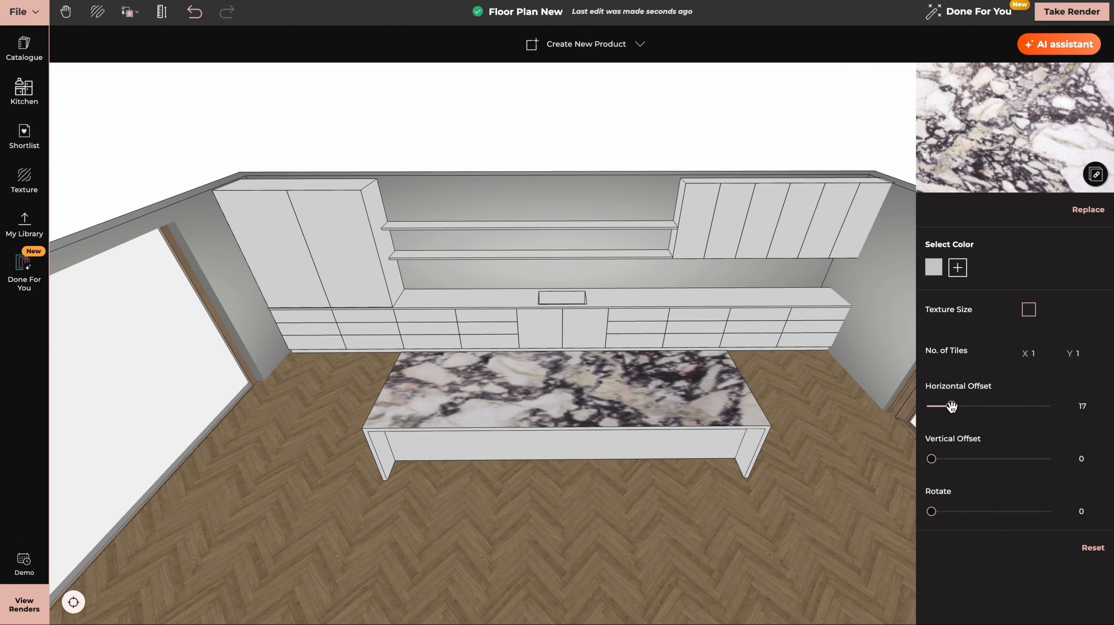
pyautogui.moveTo(681, 523); pyautogui.dragTo(679, 500)
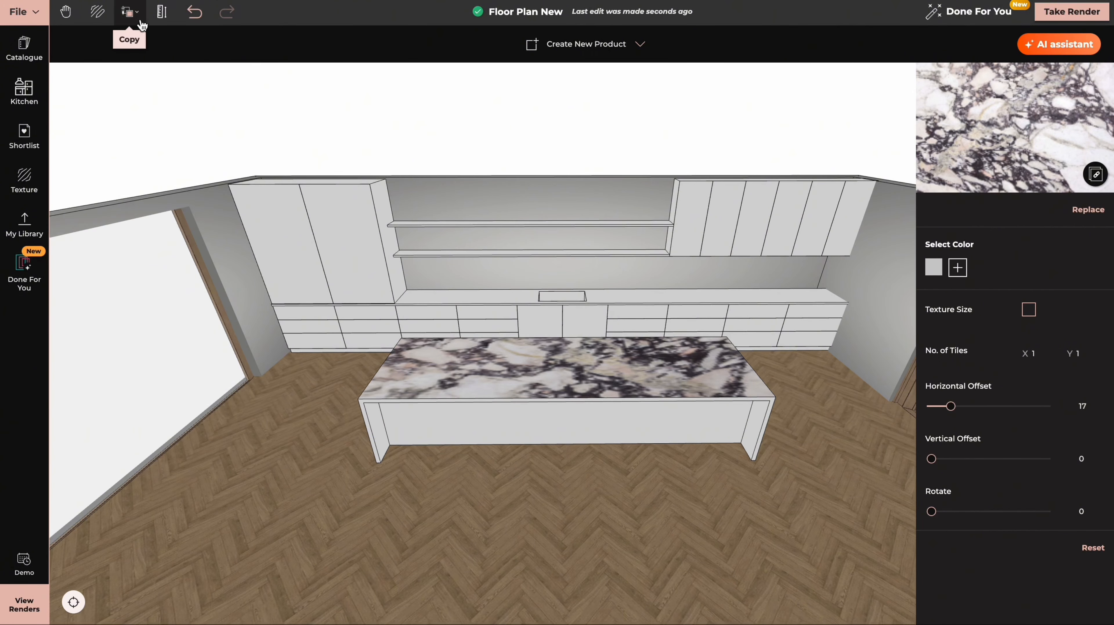
# Copy the island top's texture and material onto the island's front panel, the back worktop and the backsplash.
pyautogui.click(131, 14)
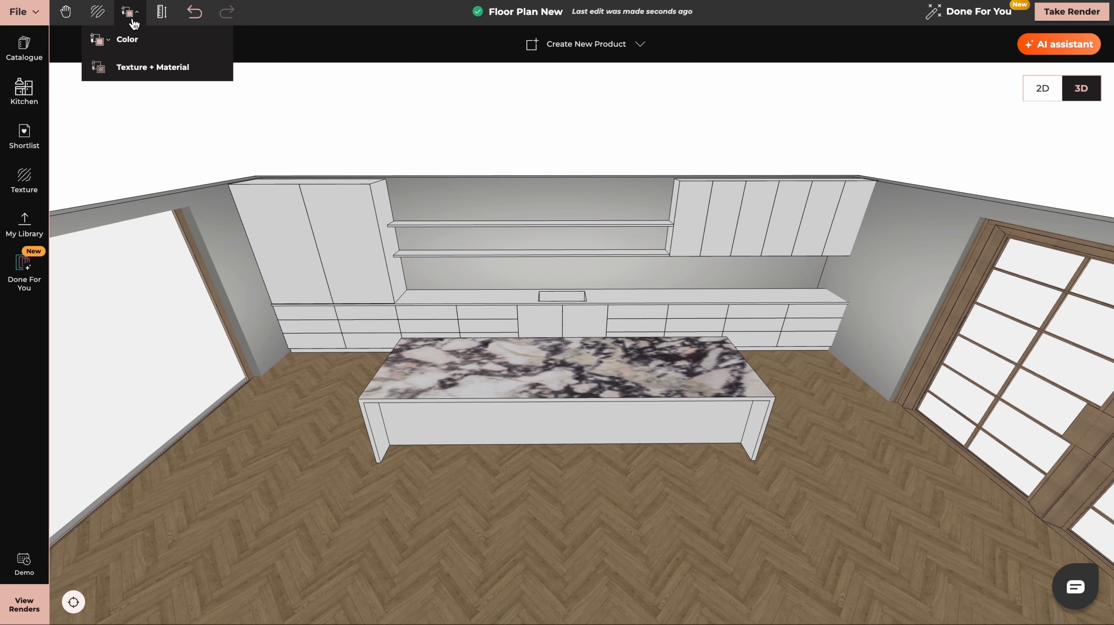
pyautogui.click(137, 70)
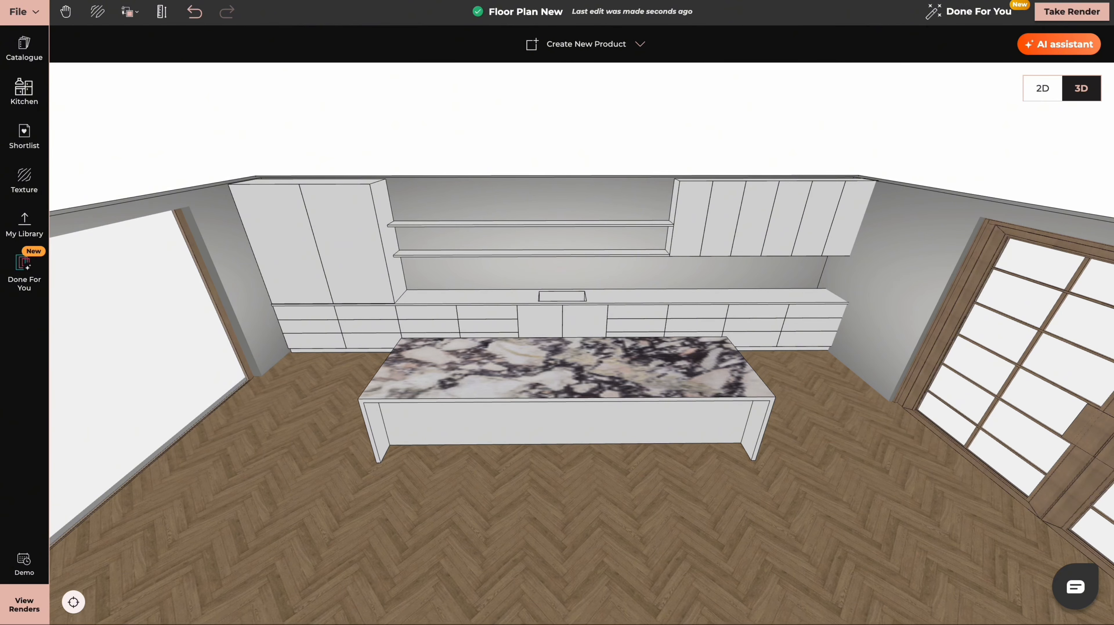
pyautogui.click(547, 366)
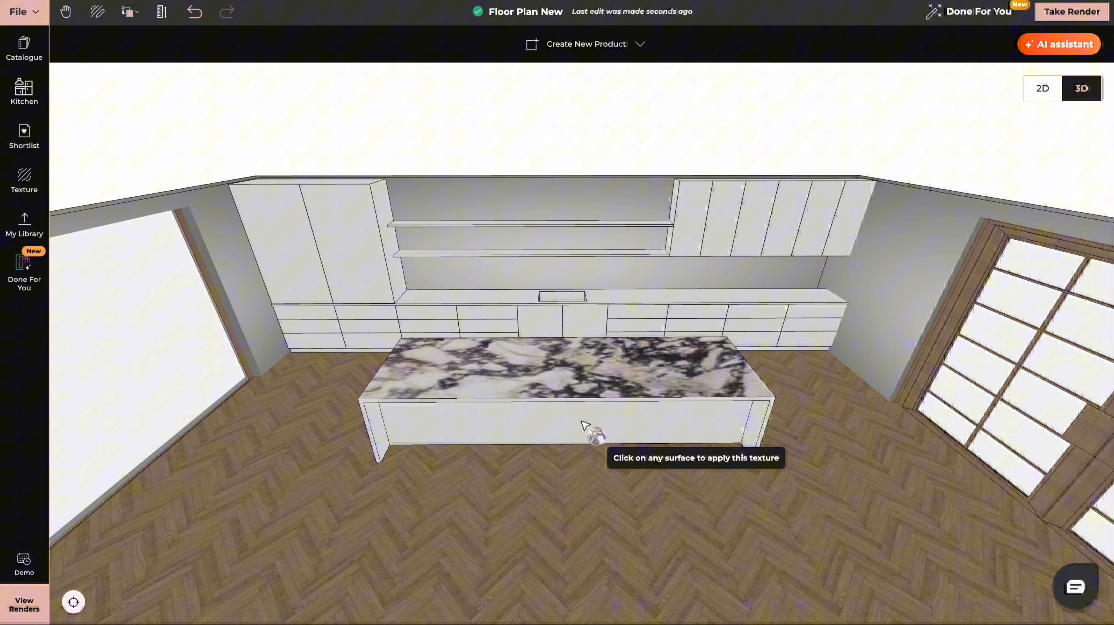
pyautogui.click(564, 411)
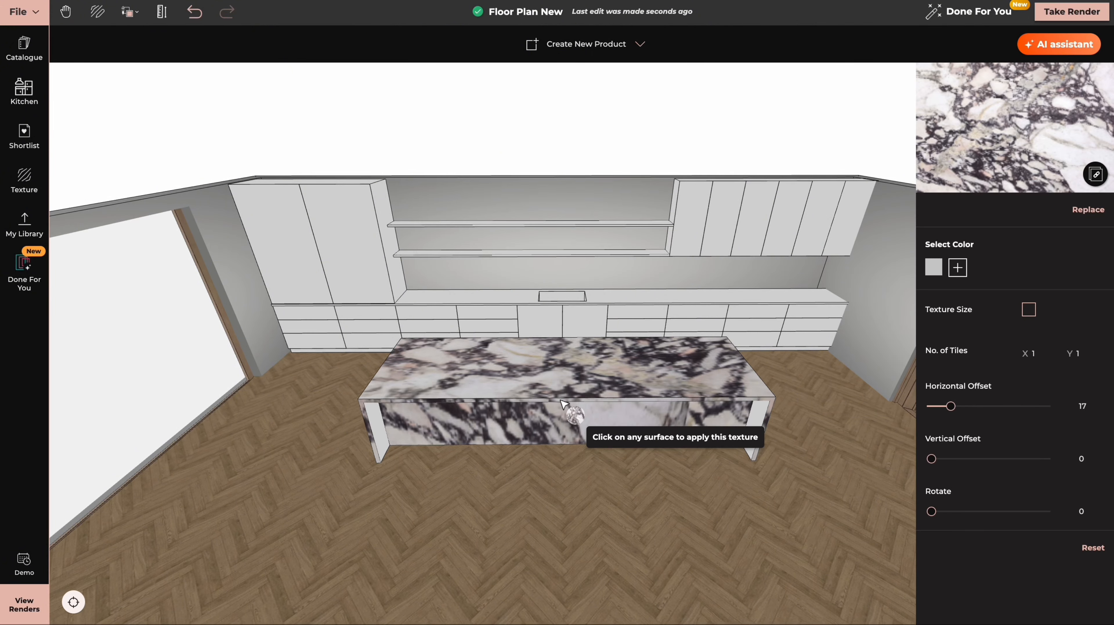
pyautogui.moveTo(477, 447); pyautogui.dragTo(449, 427)
pyautogui.moveTo(366, 398); pyautogui.dragTo(544, 342)
pyautogui.click(520, 311)
pyautogui.scroll(5, 498, 344)
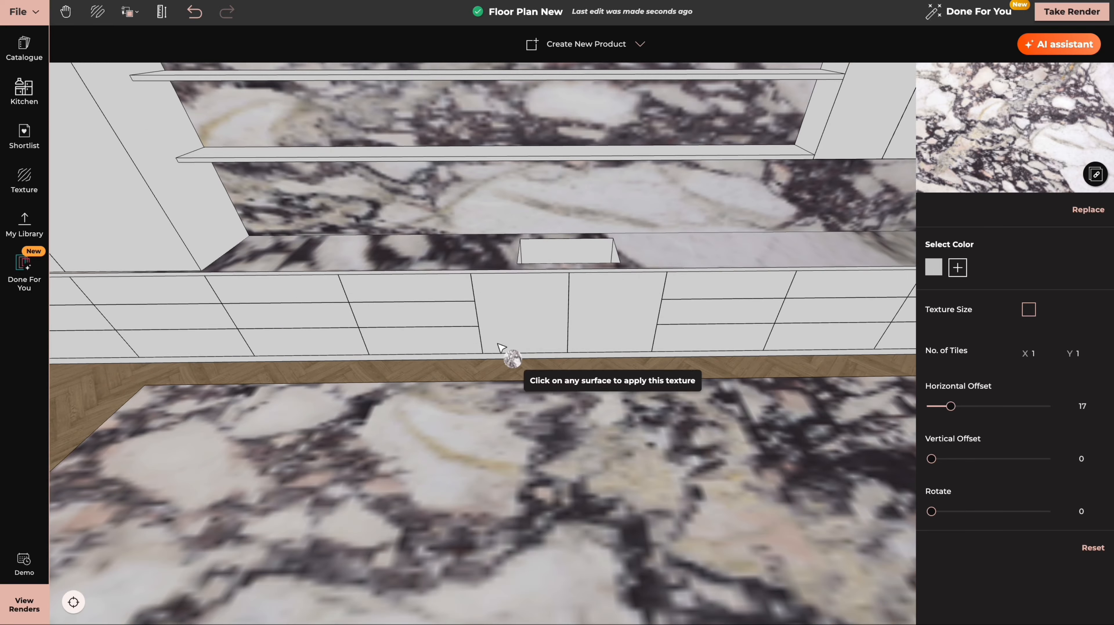
# Increase the marble texture's horizontal offset and copy the island top's texture and material onto the sink area of the back worktop.
pyautogui.moveTo(950, 406); pyautogui.dragTo(1006, 407)
pyautogui.click(130, 12)
pyautogui.click(147, 71)
pyautogui.click(470, 433)
pyautogui.click(549, 291)
pyautogui.moveTo(470, 433); pyautogui.dragTo(705, 194)
pyautogui.press('Escape')
pyautogui.scroll(-5, 704, 193)
# Copy the marble texture and material onto the inner face of the island's right leg and set its tiles to X 0.5, Y 0.5.
pyautogui.click(130, 12)
pyautogui.click(152, 67)
pyautogui.click(433, 302)
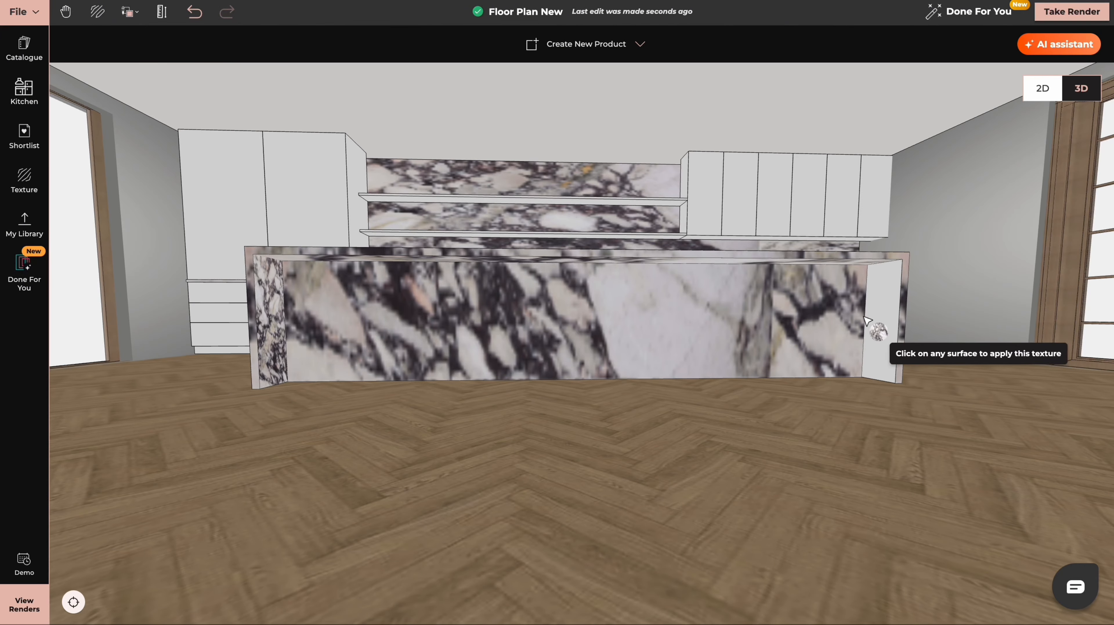
pyautogui.click(875, 325)
pyautogui.doubleClick(1041, 353)
pyautogui.write('0.5')
pyautogui.press('Tab')
pyautogui.write('0.5')
# Copy the marble texture and material onto the inner face of the island's left leg.
pyautogui.click(130, 13)
pyautogui.click(152, 67)
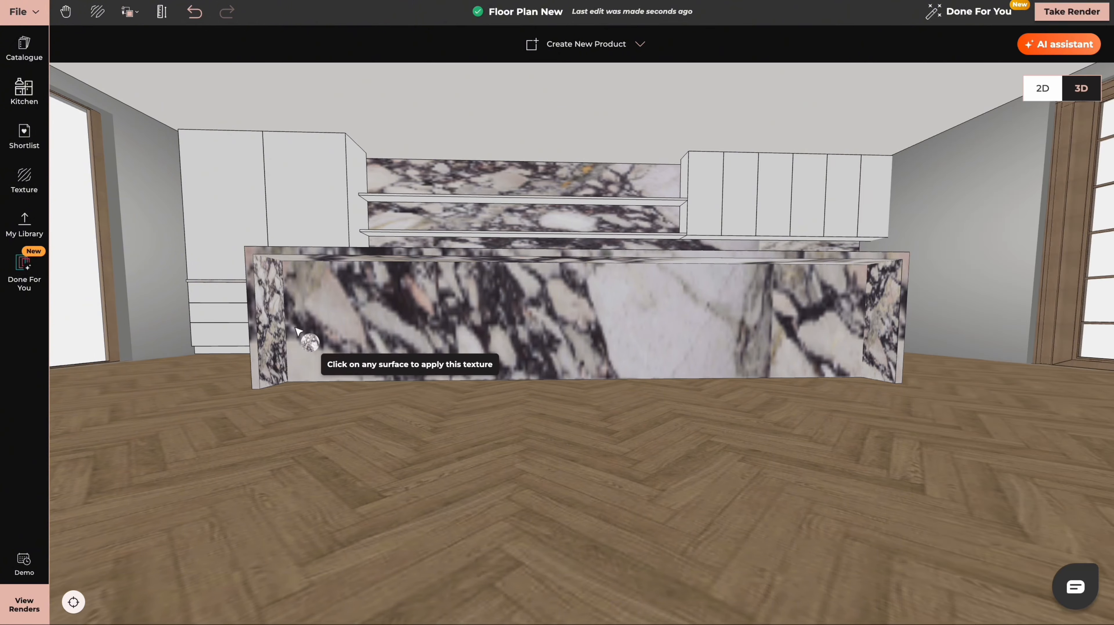
pyautogui.click(272, 328)
pyautogui.moveTo(853, 495); pyautogui.dragTo(897, 597)
pyautogui.moveTo(613, 306); pyautogui.dragTo(628, 366)
pyautogui.scroll(5, 629, 366)
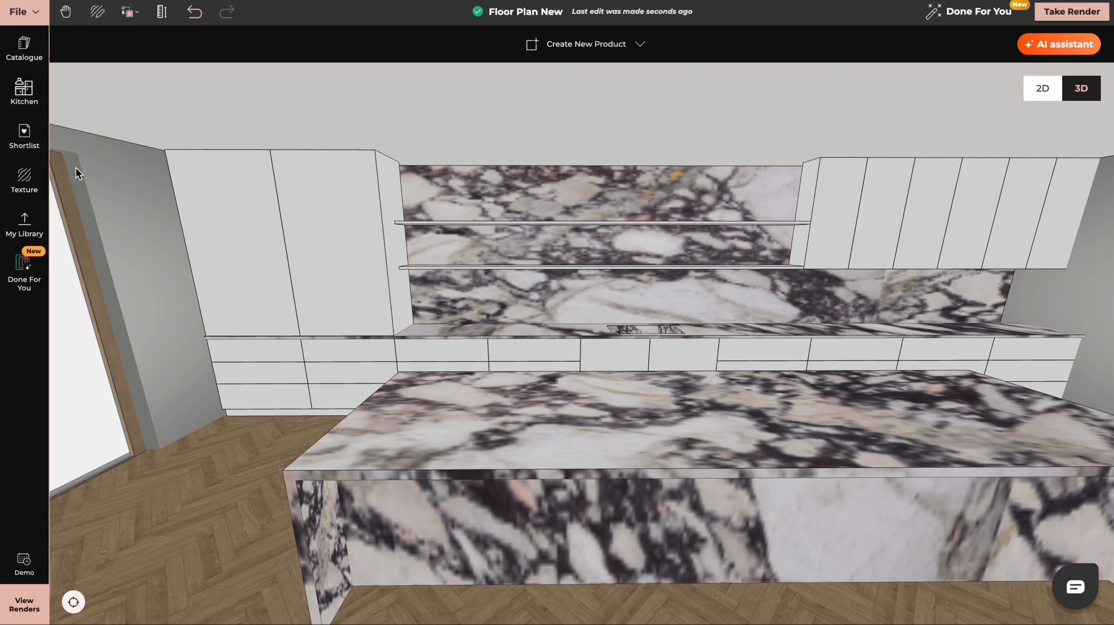
# Search the textures for TXTARV_0070_WDG_MT and apply the Aws 9112 Dm Maple Fineline Matt Finish to the tall cabinet's right door.
pyautogui.click(25, 180)
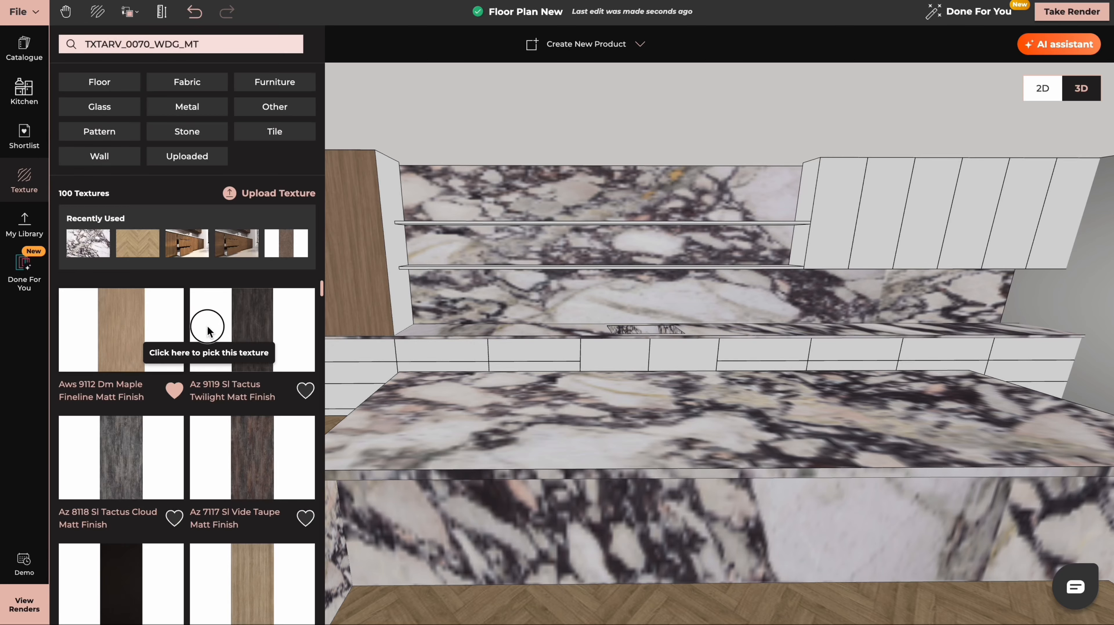
pyautogui.click(364, 263)
pyautogui.press('Escape')
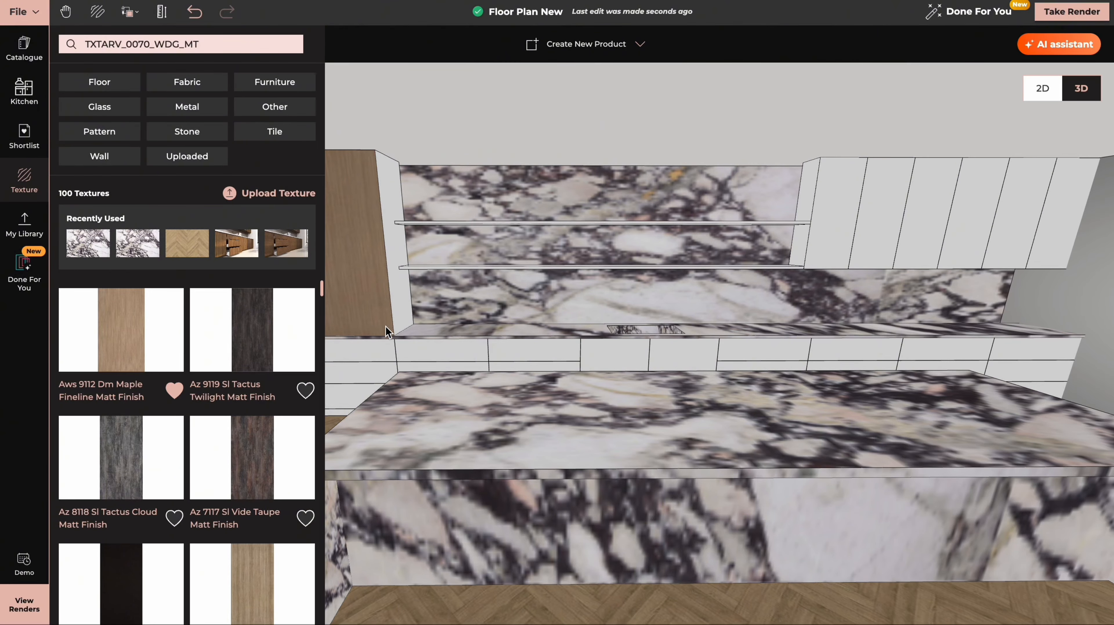
pyautogui.scroll(-5, 365, 263)
pyautogui.click(25, 179)
pyautogui.moveTo(267, 412); pyautogui.dragTo(281, 417)
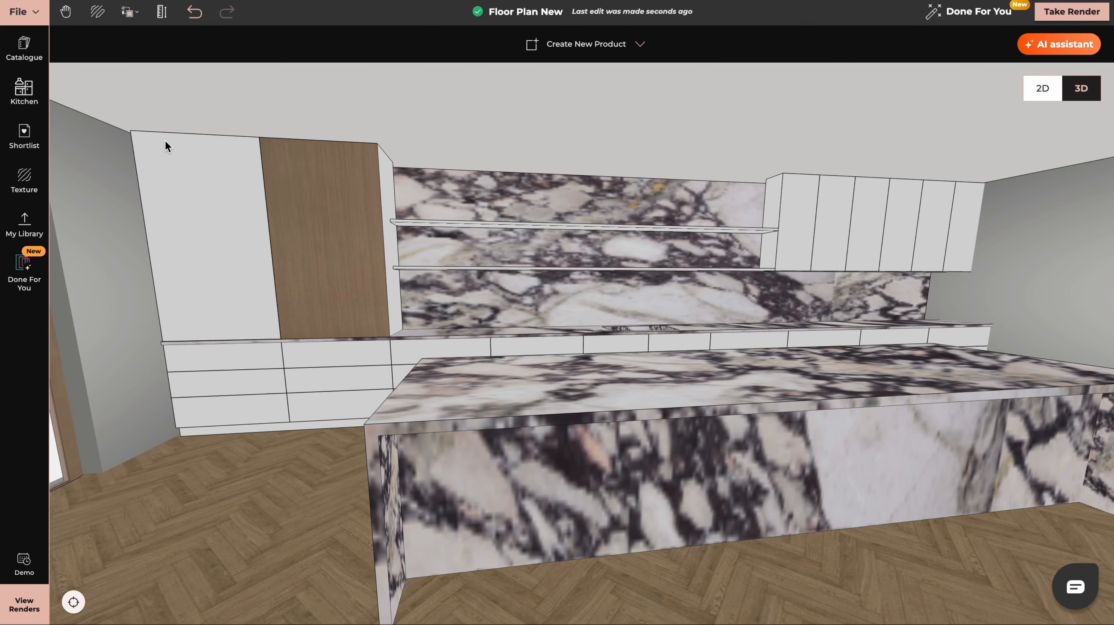
# Copy the right tall door's wood texture and material onto the left tall cabinet door.
pyautogui.click(131, 18)
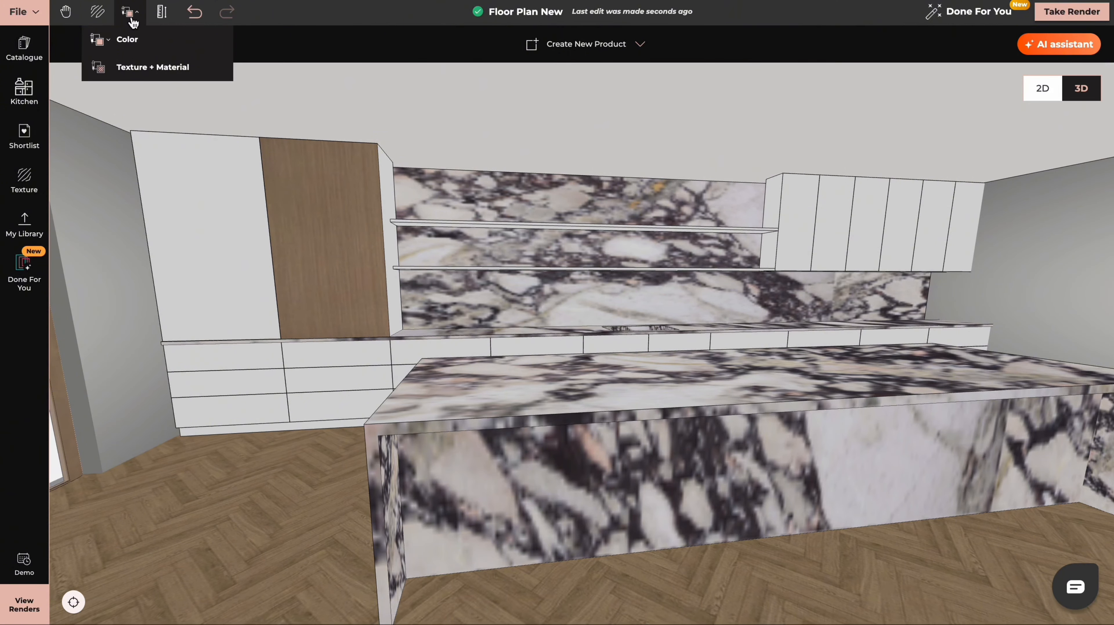
pyautogui.click(142, 71)
pyautogui.click(328, 217)
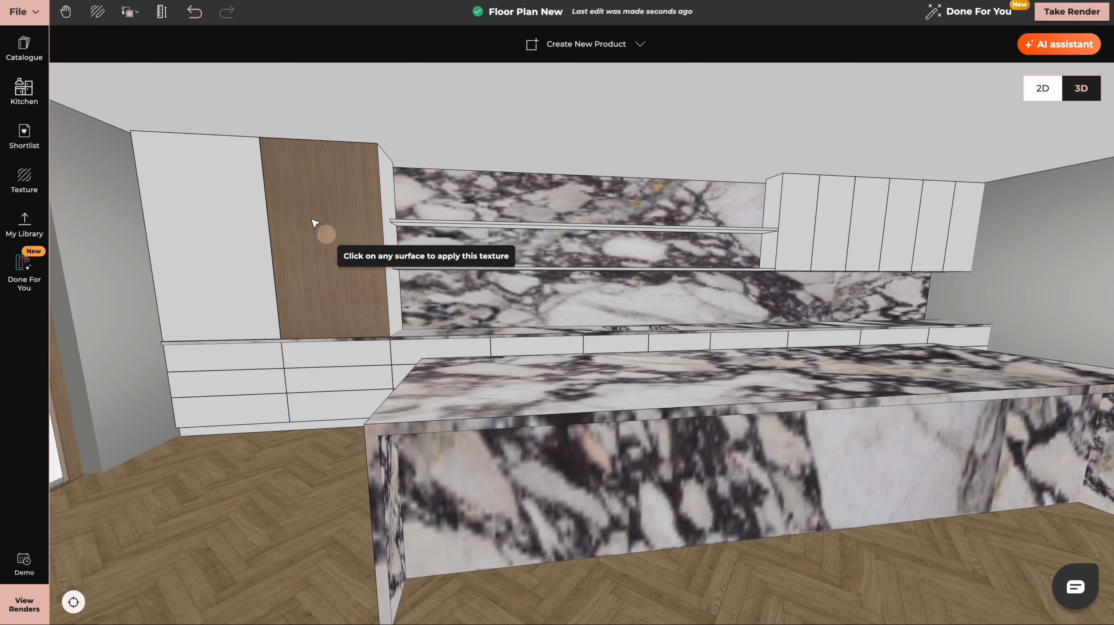
pyautogui.click(223, 245)
# Apply the copied wood texture to the base drawer fronts under the tall cabinet and along the left run to the sink doors.
pyautogui.click(227, 356)
pyautogui.click(229, 382)
pyautogui.click(236, 408)
pyautogui.click(318, 405)
pyautogui.click(324, 378)
pyautogui.moveTo(306, 418); pyautogui.dragTo(455, 393)
pyautogui.click(468, 394)
pyautogui.click(534, 404)
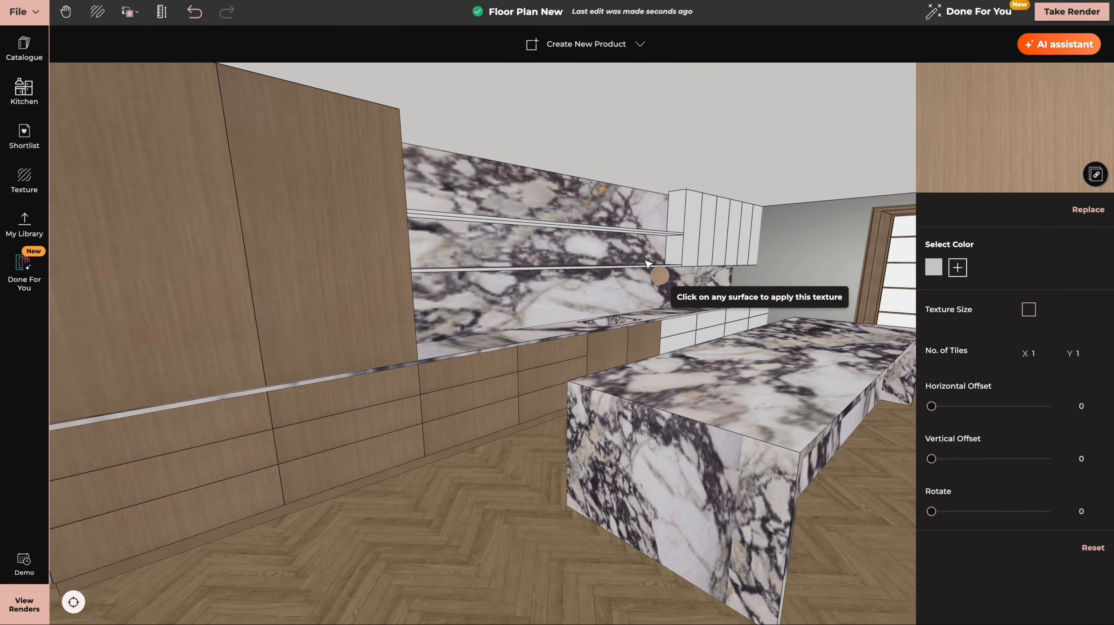
# Apply the copied wood texture to the open wall shelves and the upper cabinets.
pyautogui.click(647, 259)
pyautogui.moveTo(569, 241); pyautogui.dragTo(613, 315)
pyautogui.click(608, 214)
pyautogui.click(607, 251)
pyautogui.moveTo(611, 254); pyautogui.dragTo(45, 350)
pyautogui.click(733, 250)
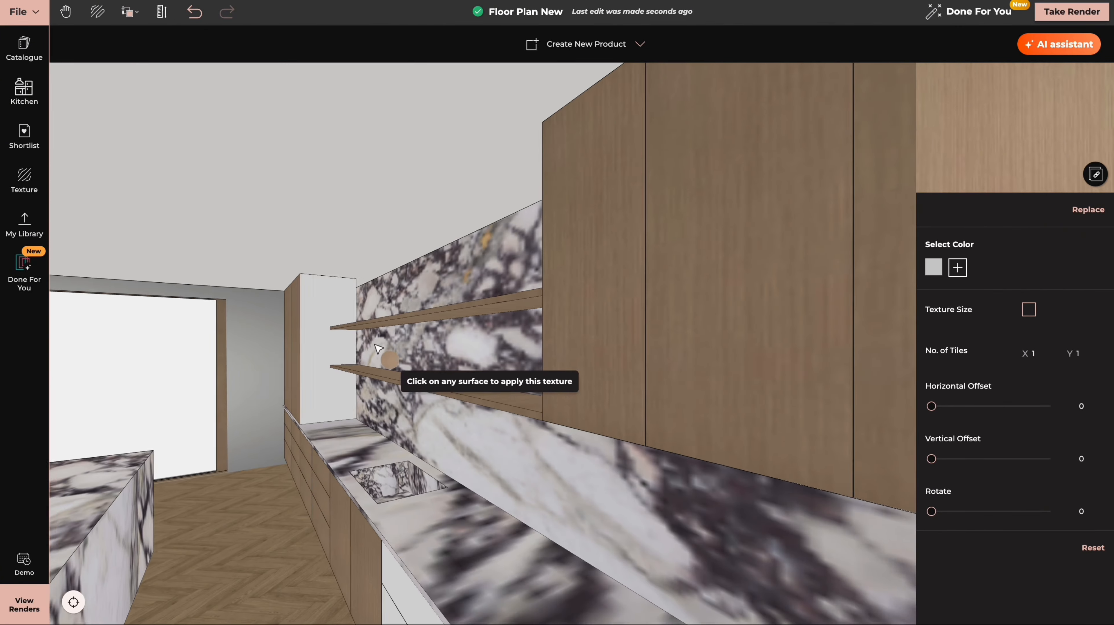
# Apply the copied wood texture to the remaining base drawer fronts on the run right of the sink.
pyautogui.moveTo(376, 348); pyautogui.dragTo(450, 537)
pyautogui.click(468, 504)
pyautogui.click(468, 539)
pyautogui.click(473, 573)
pyautogui.click(608, 517)
pyautogui.click(613, 552)
pyautogui.click(617, 577)
pyautogui.click(750, 606)
pyautogui.click(753, 568)
pyautogui.click(757, 527)
pyautogui.scroll(-3, 761, 531)
pyautogui.click(839, 555)
pyautogui.click(838, 523)
pyautogui.click(833, 490)
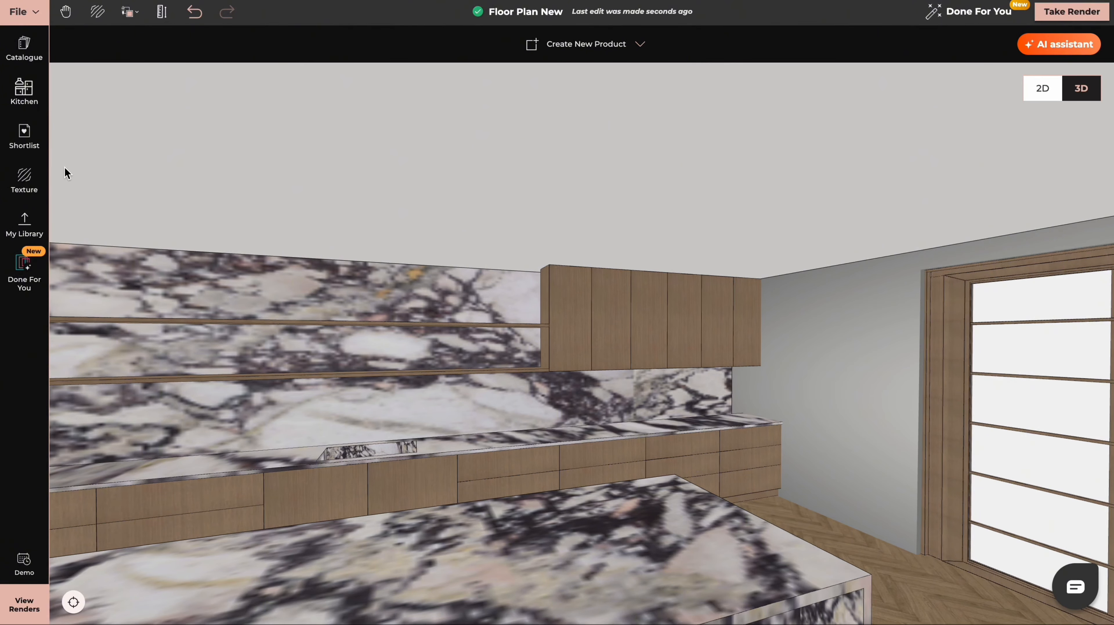
# Search the textures for white delight and apply White Delight to the room walls.
pyautogui.click(27, 179)
pyautogui.click(181, 44)
pyautogui.write('white delight')
pyautogui.click(201, 326)
pyautogui.click(645, 330)
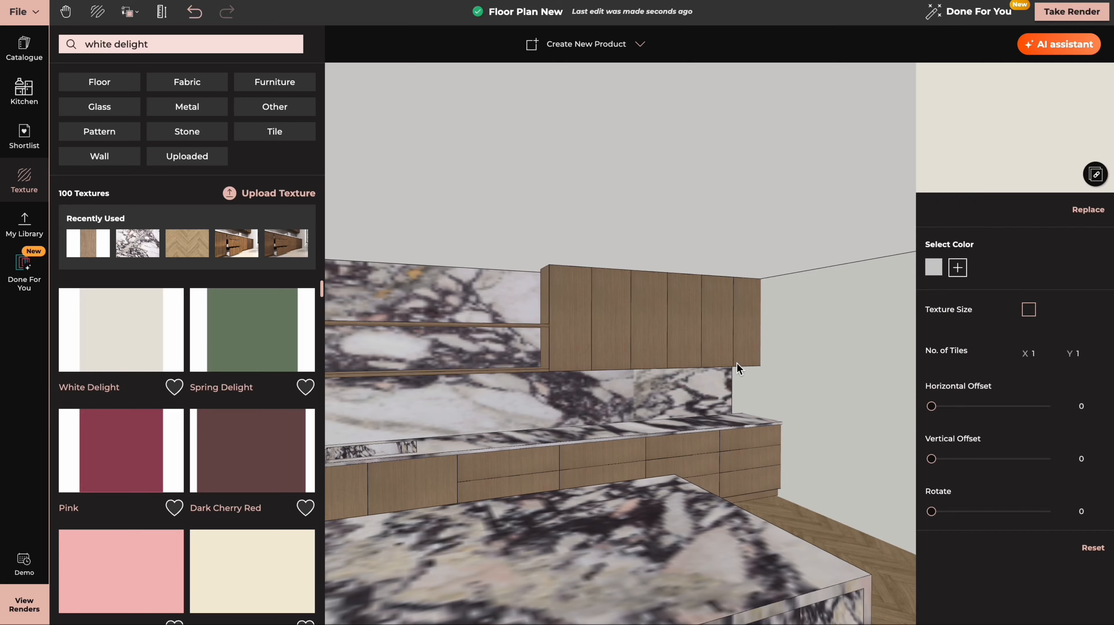
pyautogui.moveTo(736, 361); pyautogui.dragTo(449, 383)
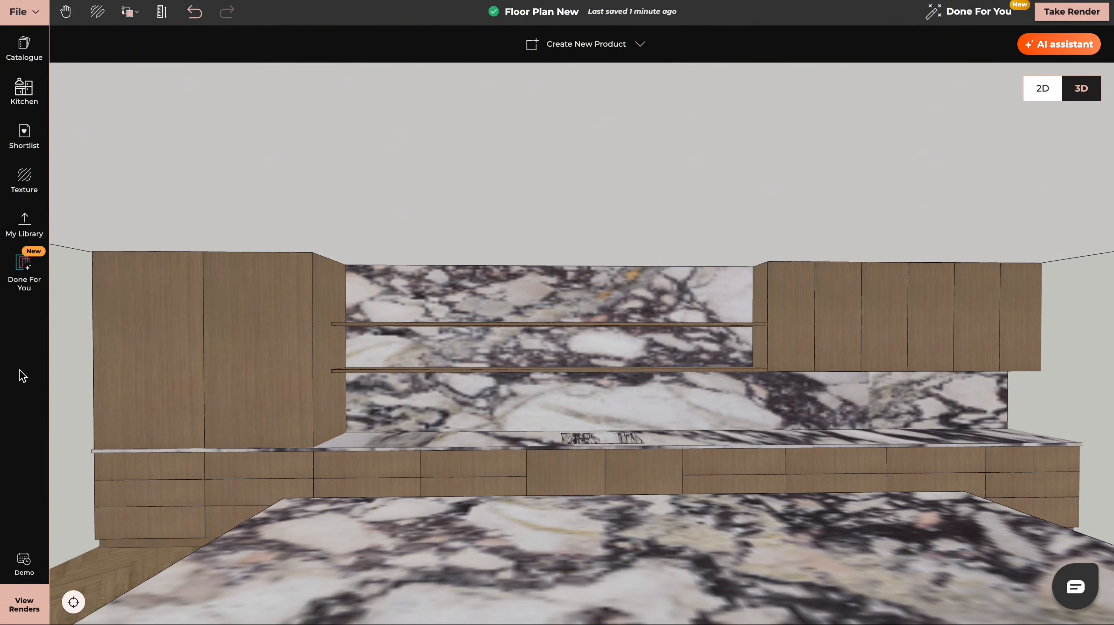
# Browse the kitchen accessories and open the Decorative Accessories under the catalogue's Staging category.
pyautogui.click(25, 100)
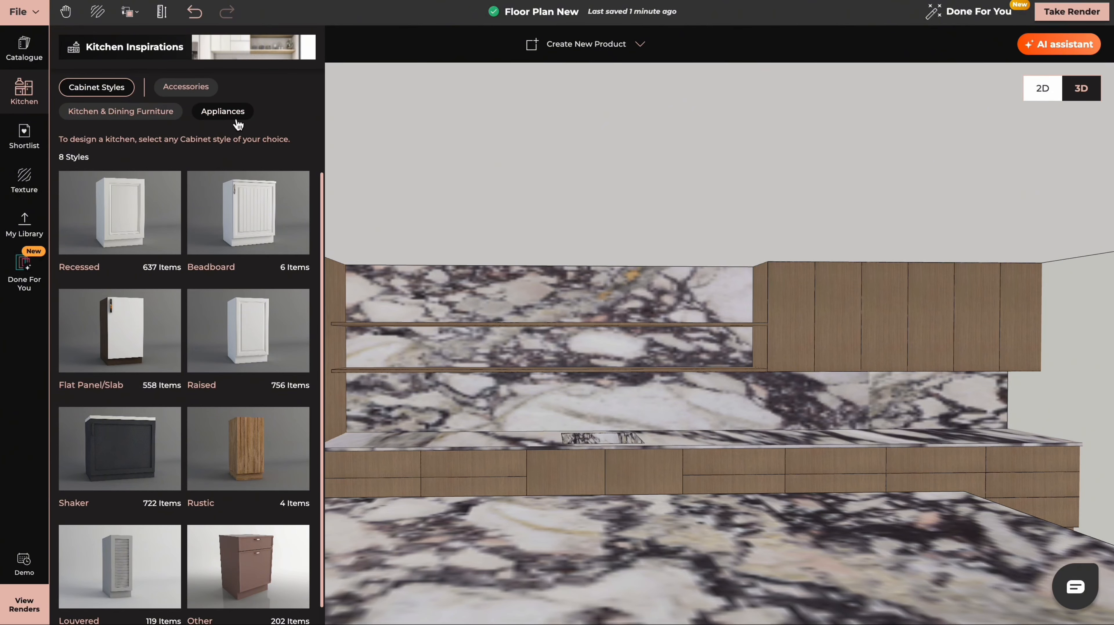
pyautogui.click(189, 93)
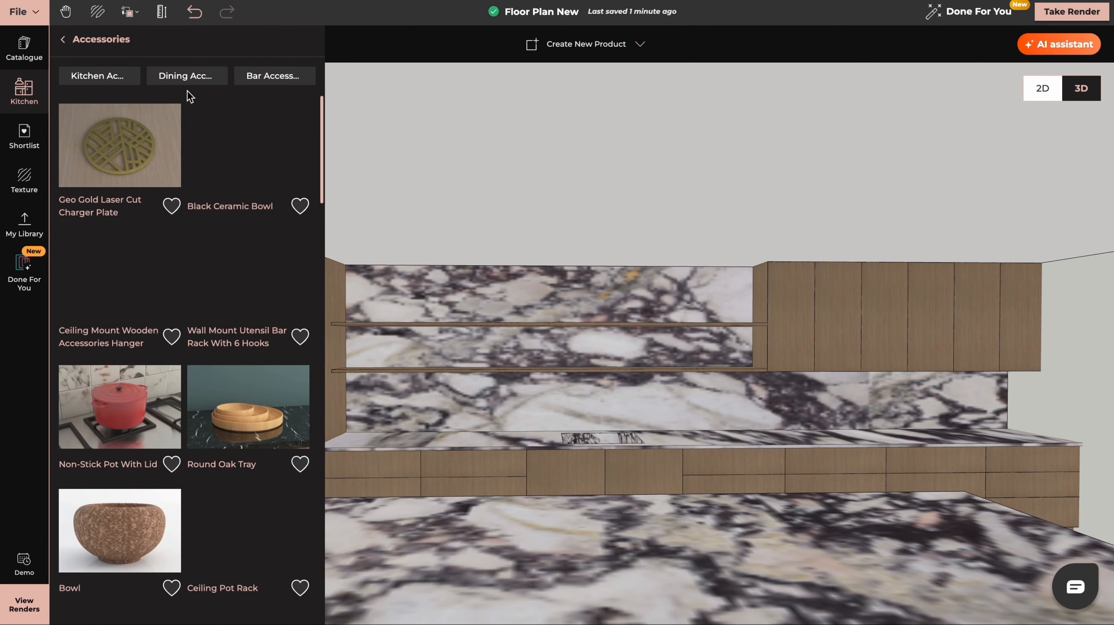
pyautogui.click(26, 52)
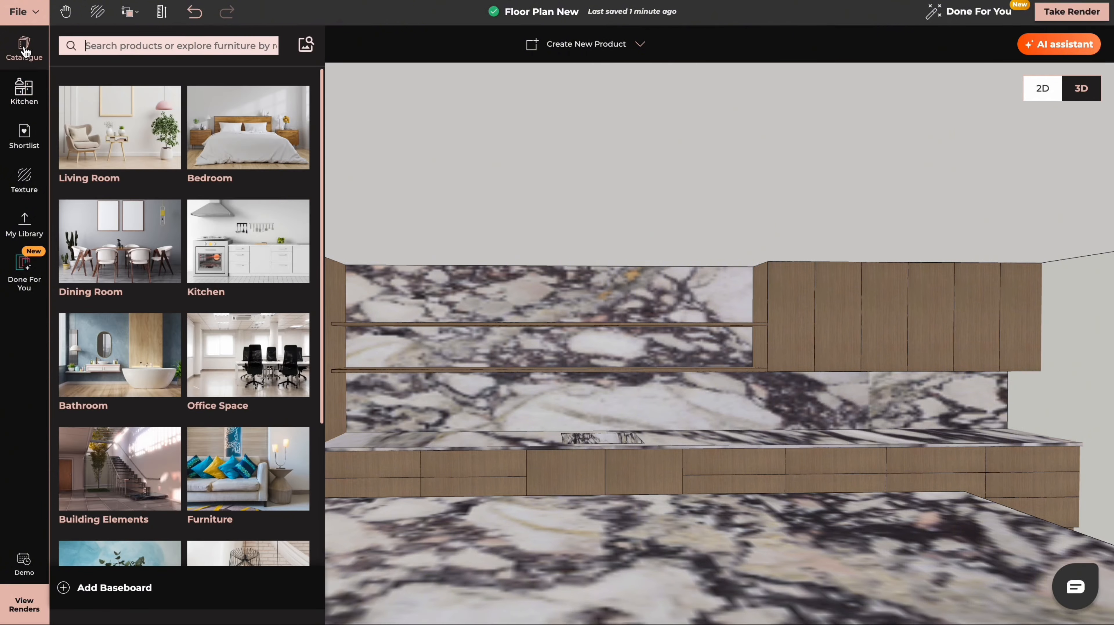
pyautogui.scroll(-5, 137, 380)
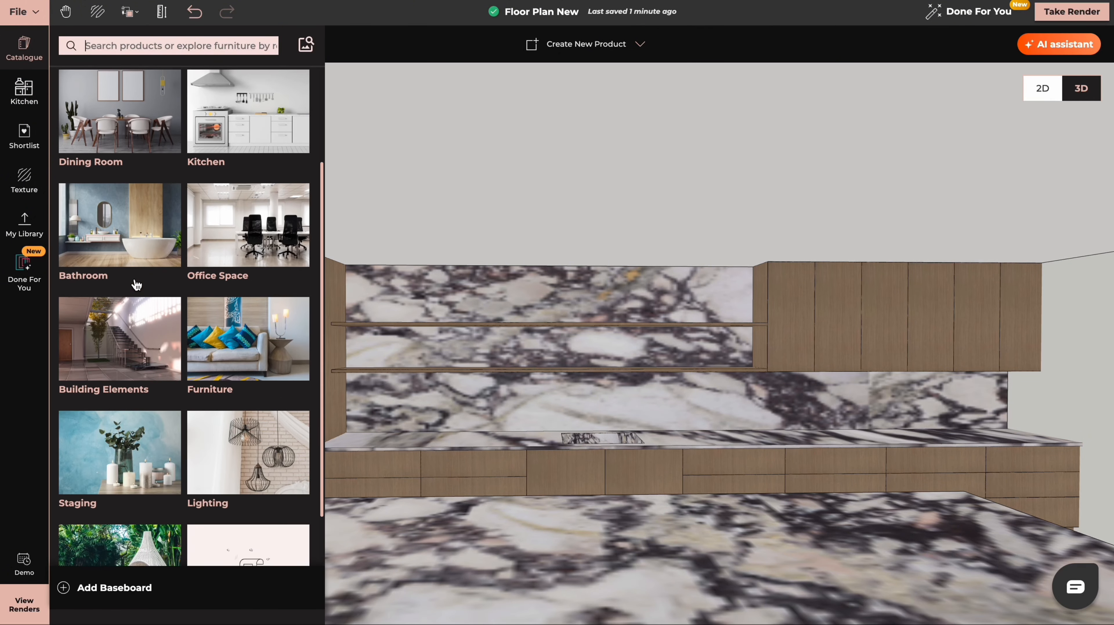
pyautogui.click(136, 379)
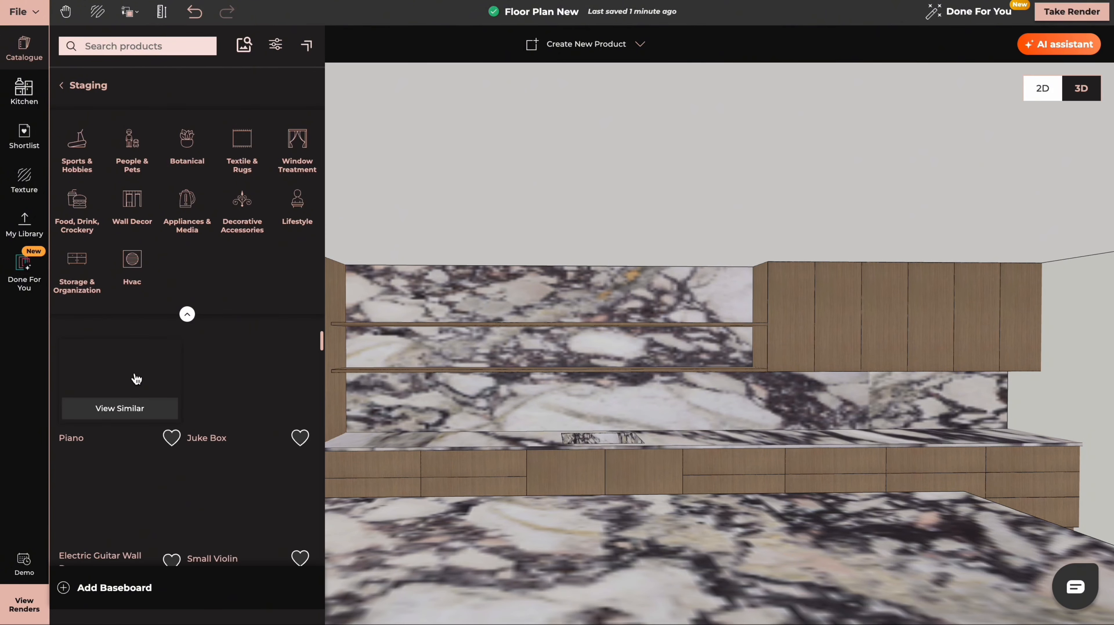
pyautogui.click(244, 202)
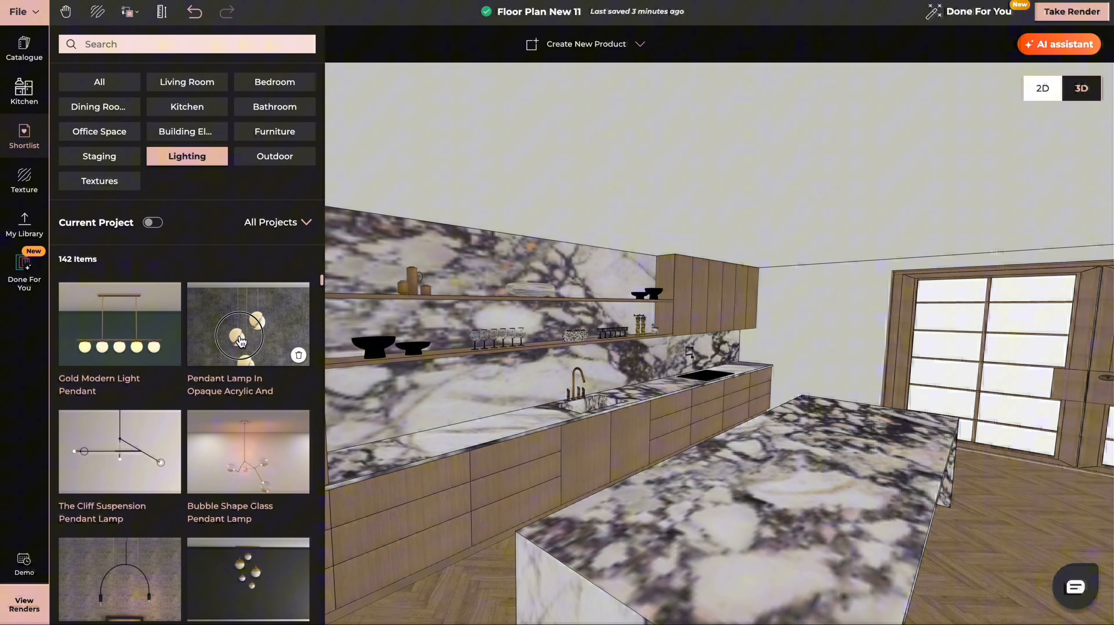
# Place the shortlisted opaque acrylic pendant lamp on the ceiling above the kitchen island and select it for positioning.
pyautogui.moveTo(241, 336); pyautogui.dragTo(801, 156)
pyautogui.click(859, 155)
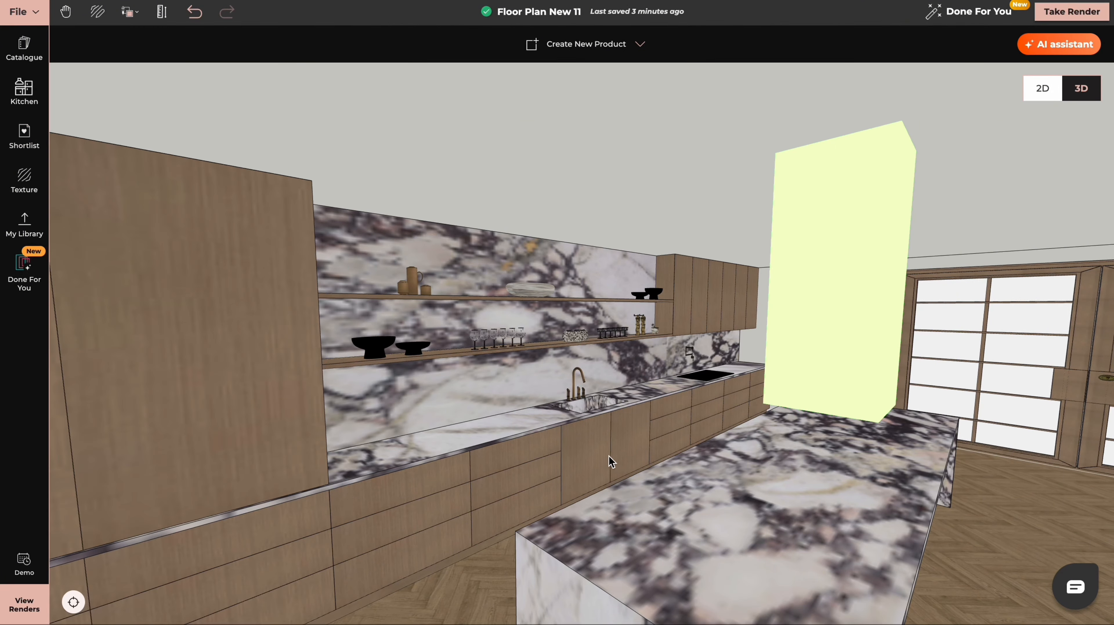
pyautogui.moveTo(936, 473); pyautogui.dragTo(870, 487)
pyautogui.scroll(-5, 871, 463)
pyautogui.click(509, 355)
pyautogui.moveTo(529, 234); pyautogui.dragTo(524, 181)
pyautogui.scroll(4, 524, 180)
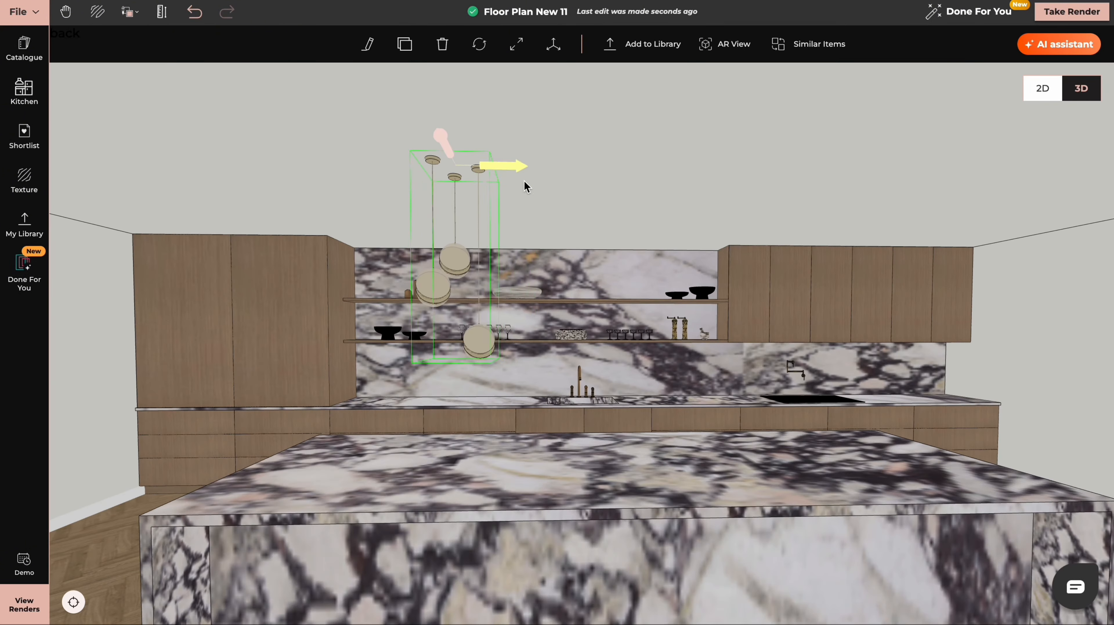
# Duplicate the pendant lamp toward the other end of the kitchen island and set the original lamp's X position to 9.6 m.
pyautogui.click(404, 44)
pyautogui.click(758, 157)
pyautogui.click(952, 328)
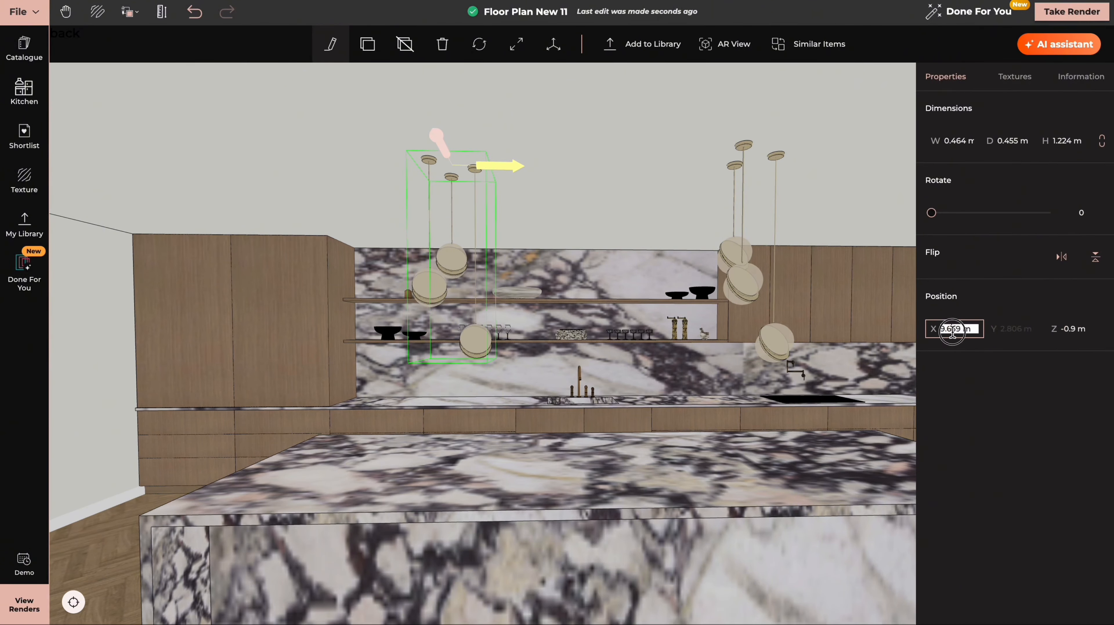
pyautogui.write('9.6')
pyautogui.press('Return')
# Align the duplicated pendant lamp with the original by setting its X position to 9.6 m.
pyautogui.click(753, 290)
pyautogui.click(331, 44)
pyautogui.click(952, 329)
pyautogui.write('9.6')
pyautogui.press('Return')
# Copy the metal texture of the sink tap and apply it to the ceiling mounts of the pendant lamp.
pyautogui.moveTo(818, 170); pyautogui.dragTo(858, 170)
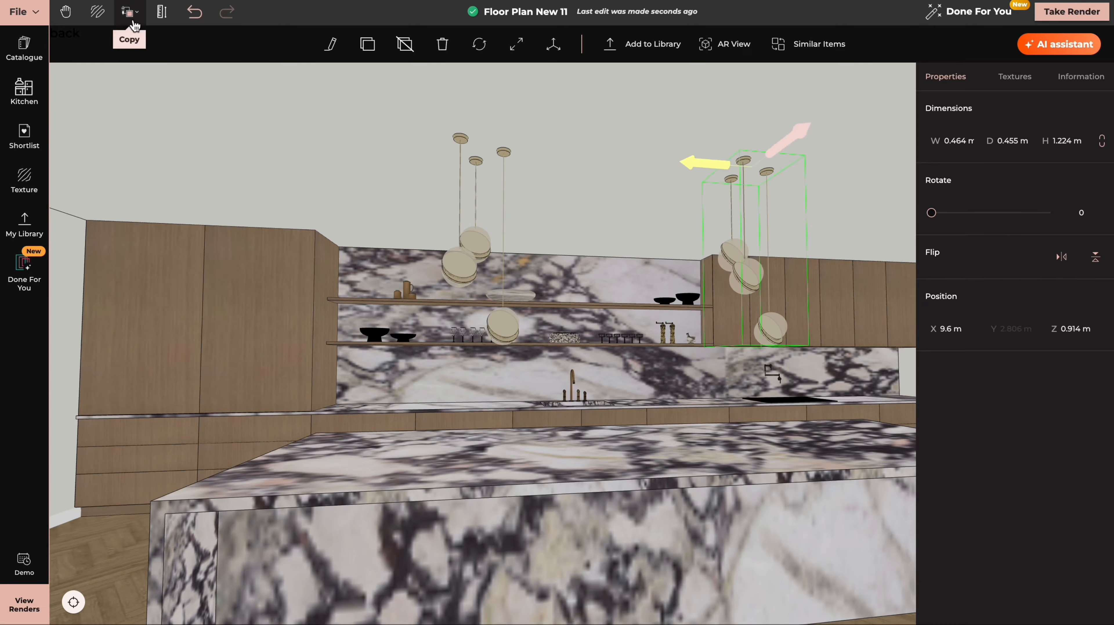
pyautogui.click(133, 23)
pyautogui.click(159, 66)
pyautogui.click(575, 378)
pyautogui.click(461, 279)
pyautogui.click(505, 153)
pyautogui.press('Escape')
# Frame a frontal render view of the kitchen and island, slightly narrowing the render frame on both sides.
pyautogui.moveTo(613, 271); pyautogui.dragTo(681, 273)
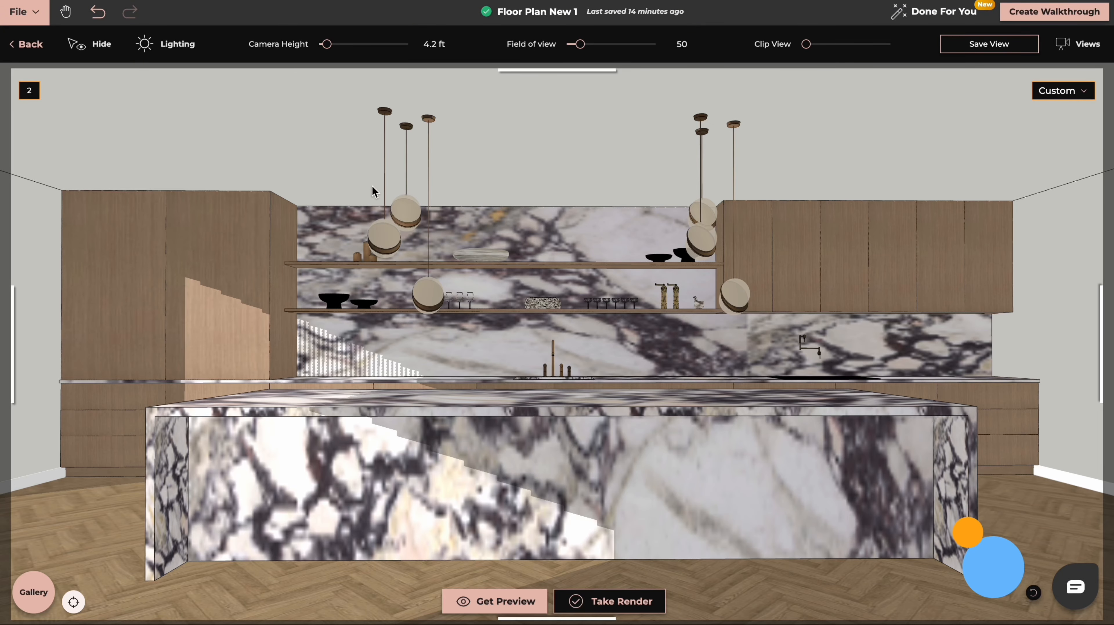
pyautogui.moveTo(14, 311); pyautogui.dragTo(44, 310)
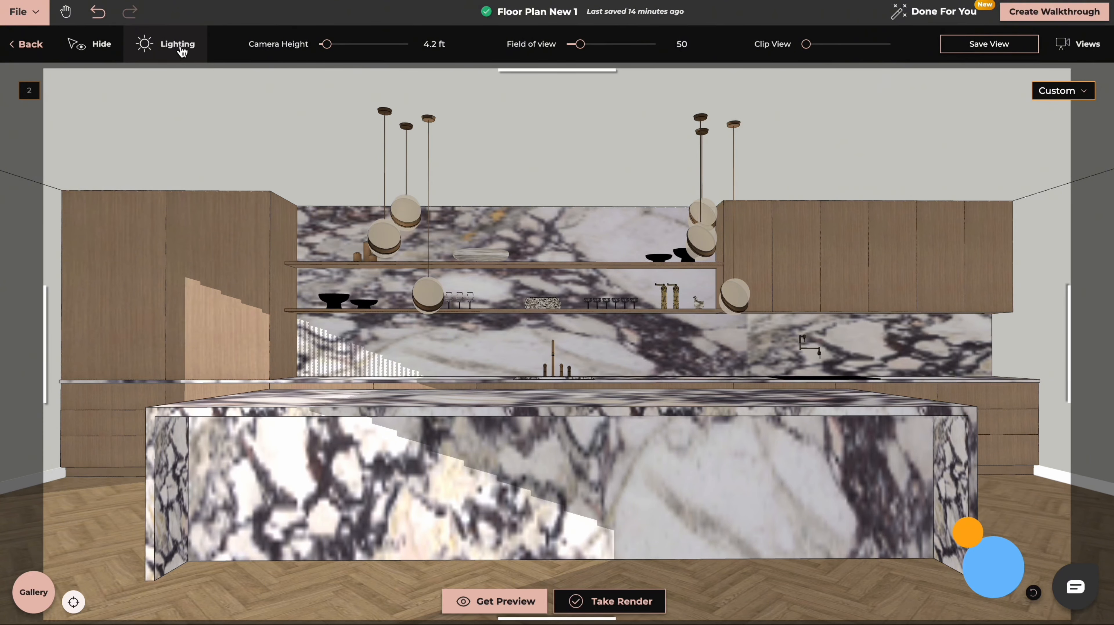
# Review the product lighting for the scene and bring up the render settings for the framed kitchen view.
pyautogui.click(180, 49)
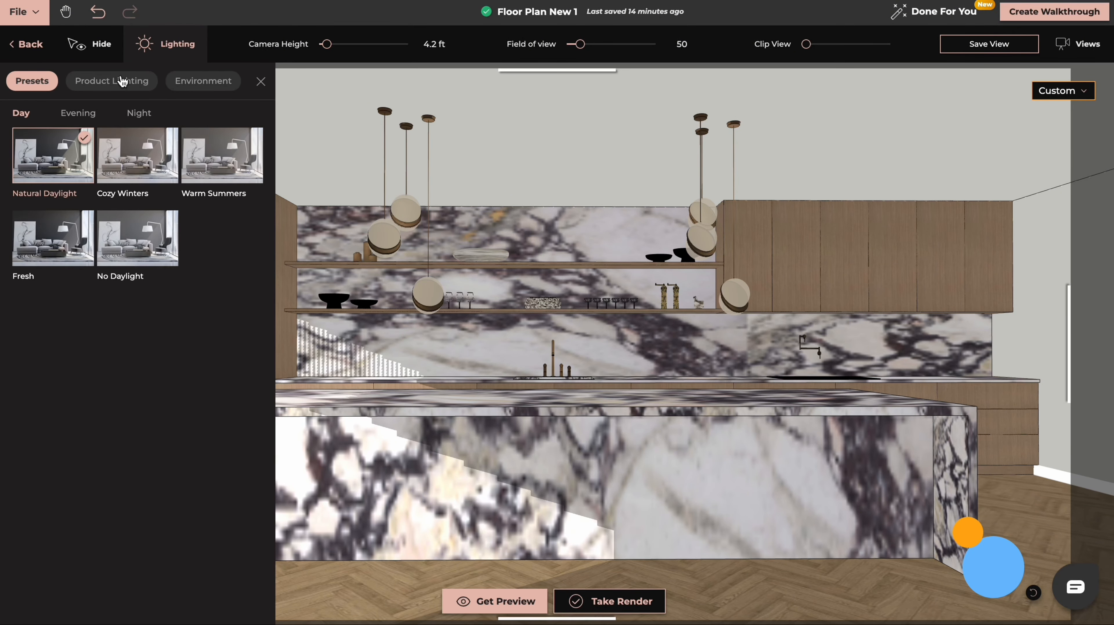
pyautogui.click(122, 82)
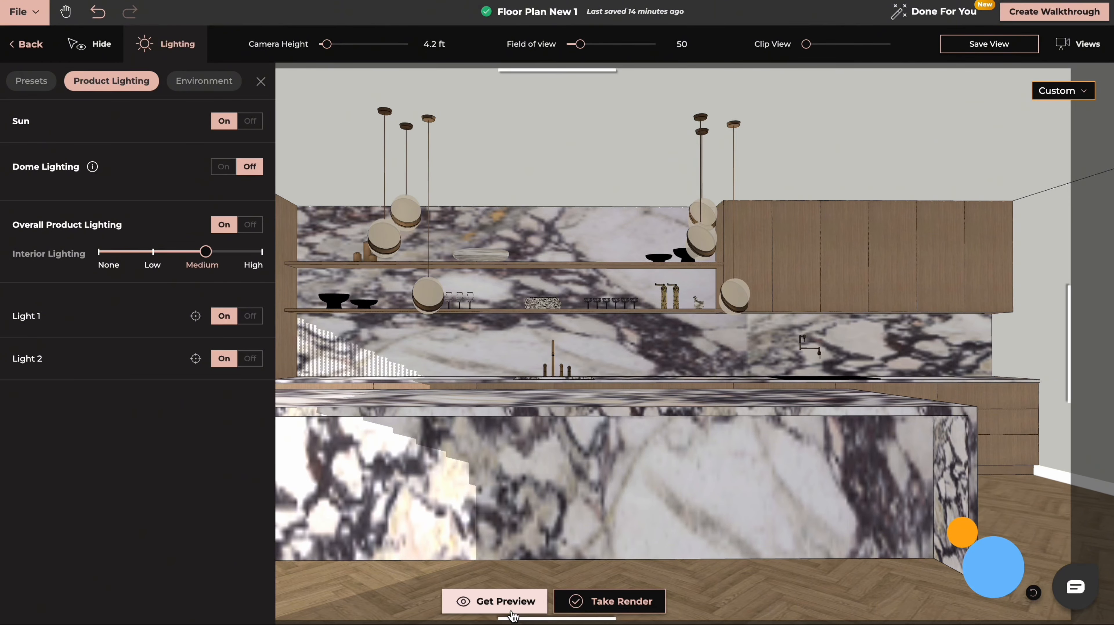
pyautogui.click(618, 608)
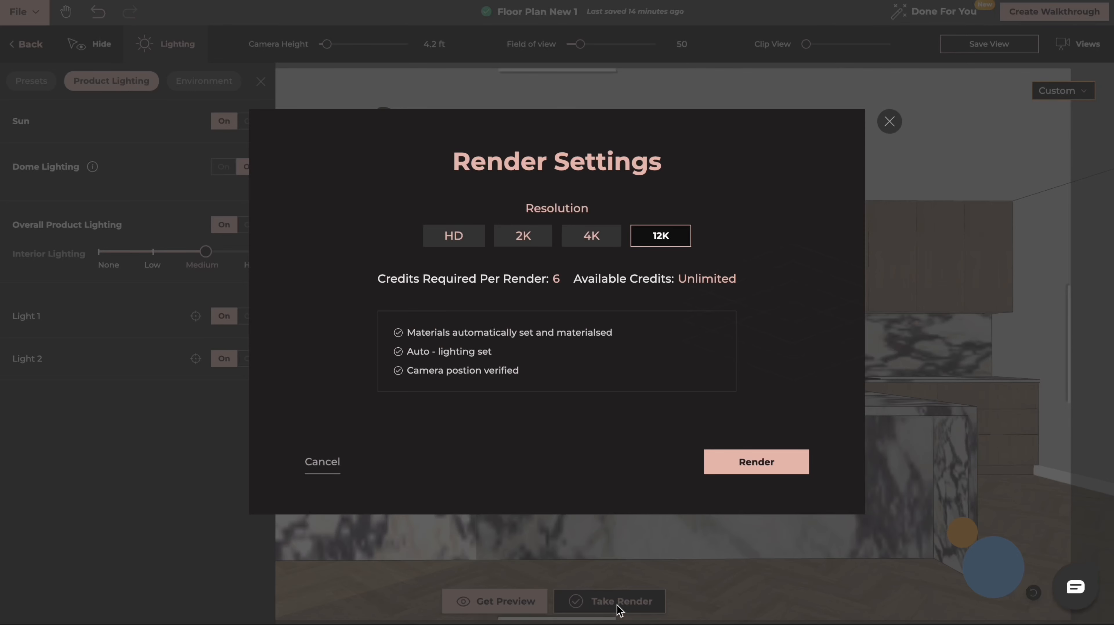